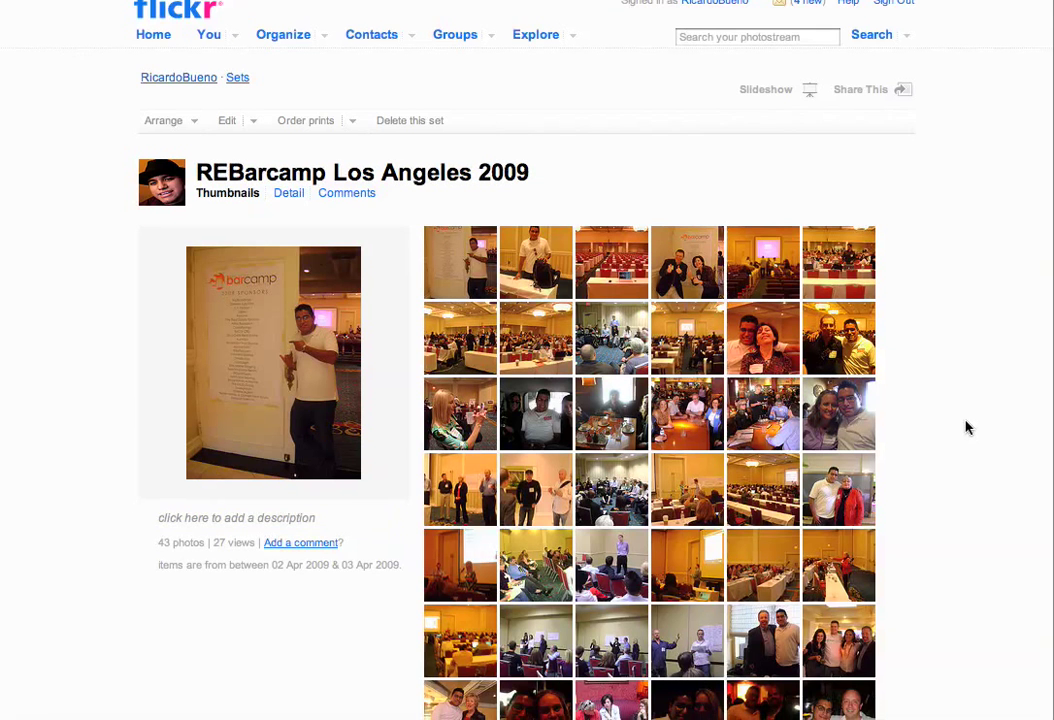
- Play the photo set as a slideshow and open its Share 'Customize this HTML' embed page
scroll(964, 428, "down", 2)
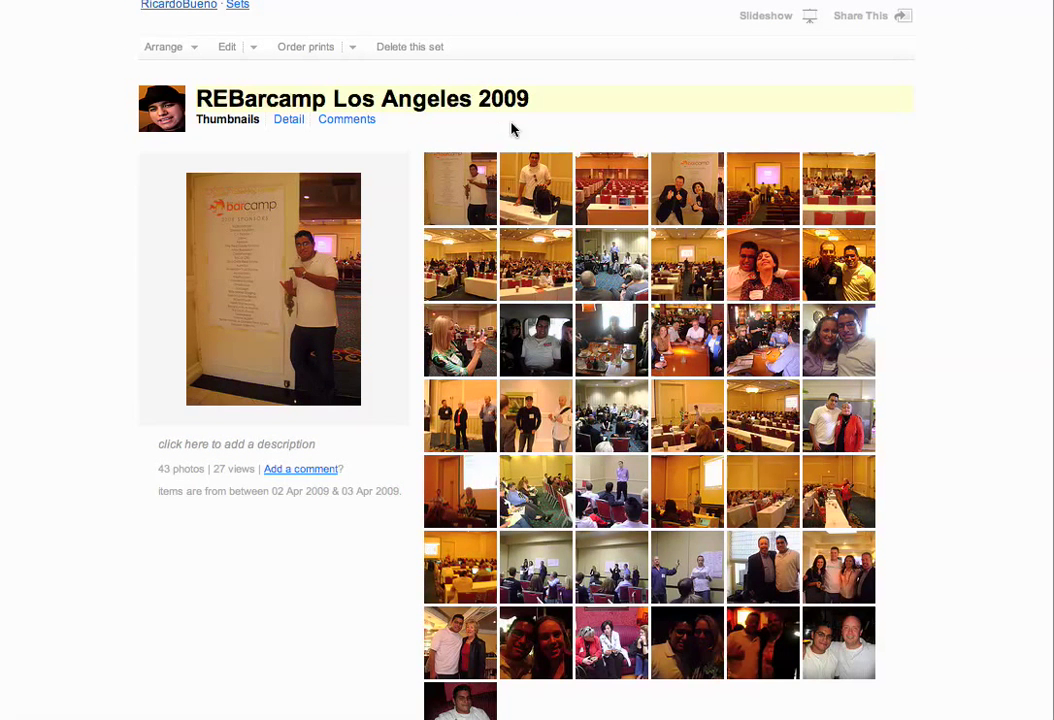
scroll(98, 345, "up", 1)
scroll(887, 287, "down", 5)
scroll(843, 421, "up", 5)
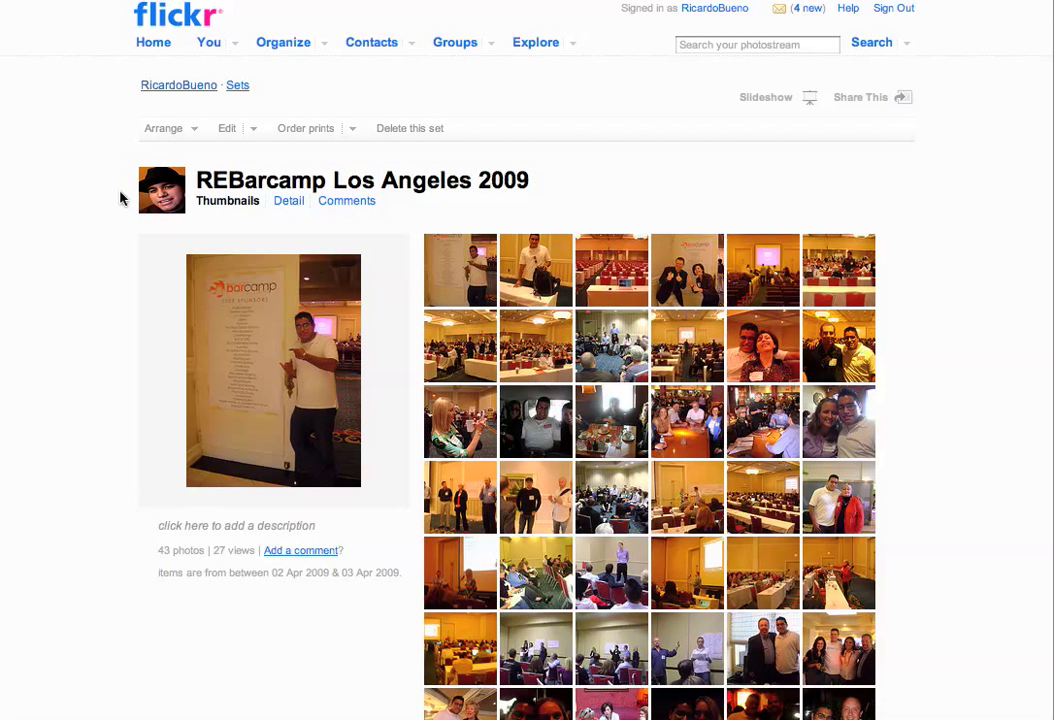
left_click(768, 104)
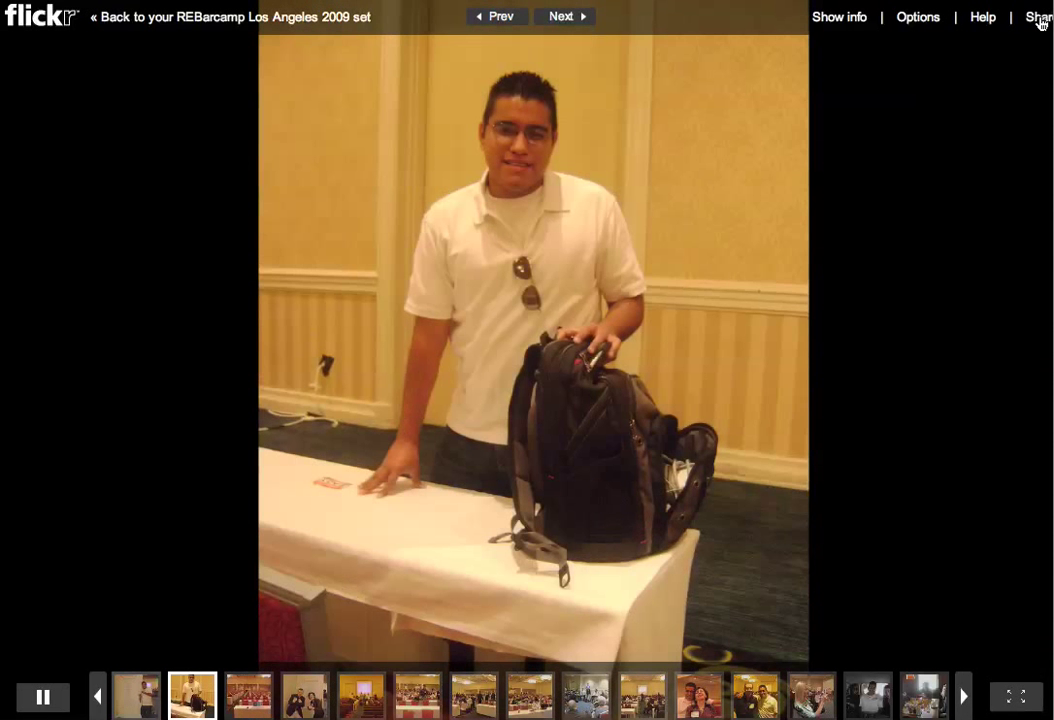
left_click(1041, 22)
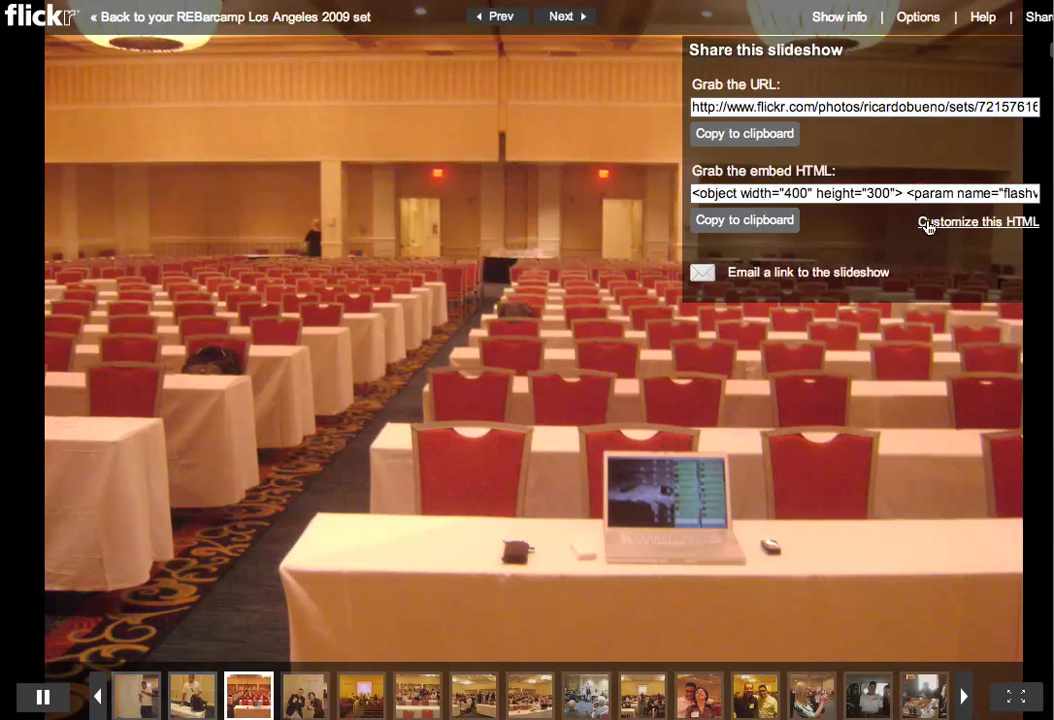
left_click(928, 222)
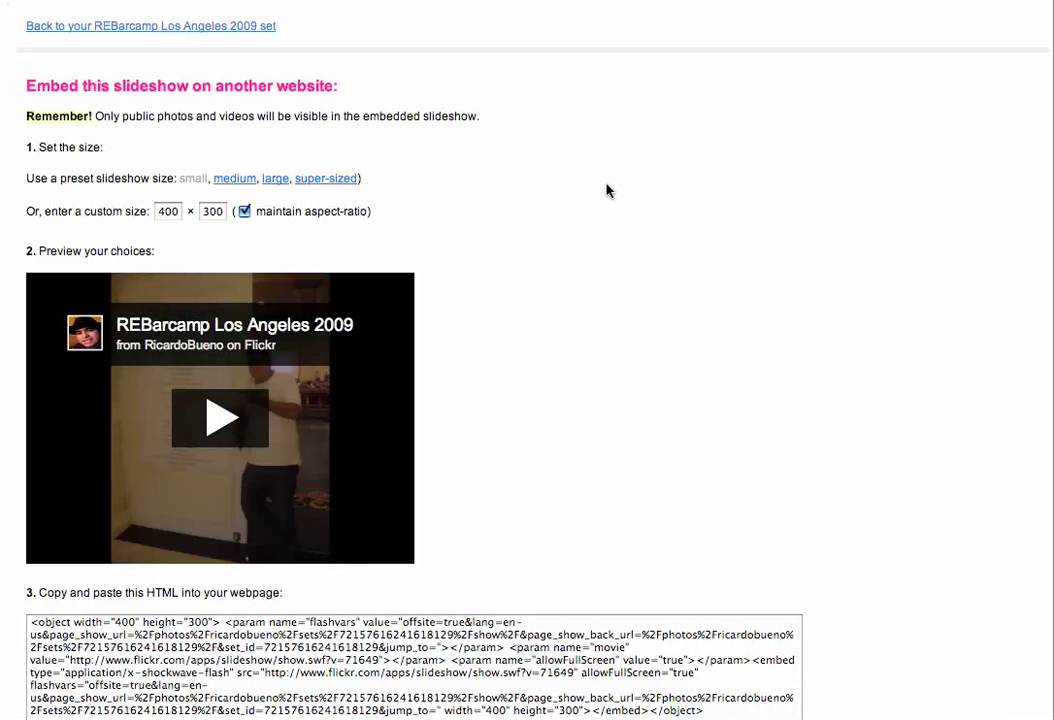
- Select the full 400 × 300 slideshow embed code in the 'Copy and paste this HTML' box
scroll(588, 216, "down", 1)
scroll(588, 216, "down", 1)
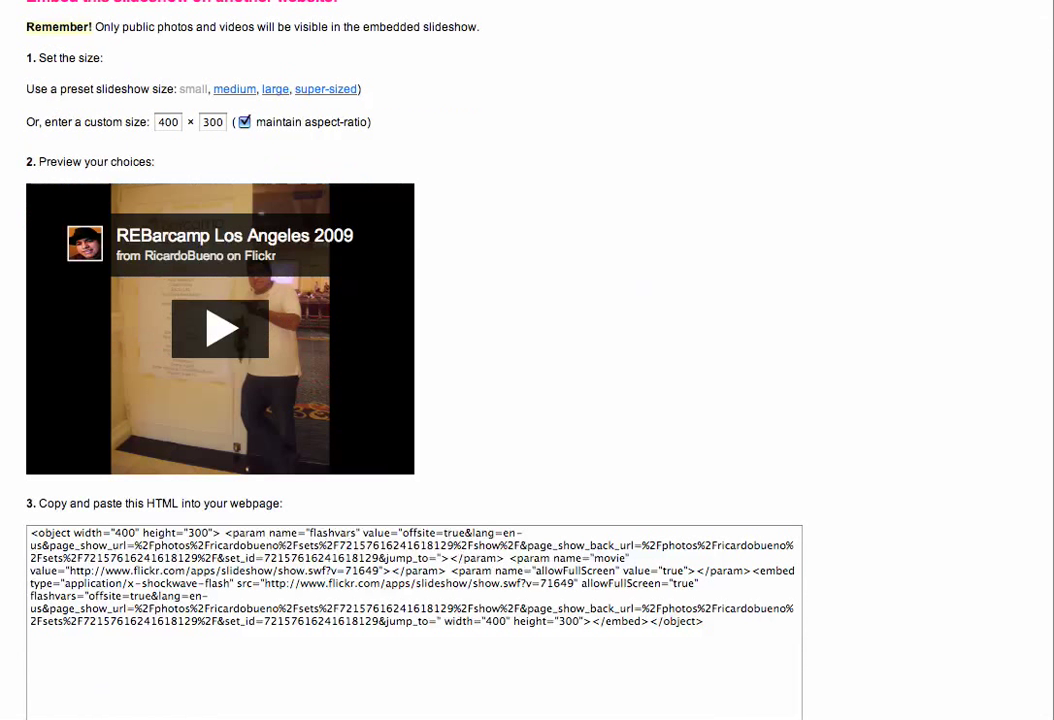
scroll(237, 320, "up", 1)
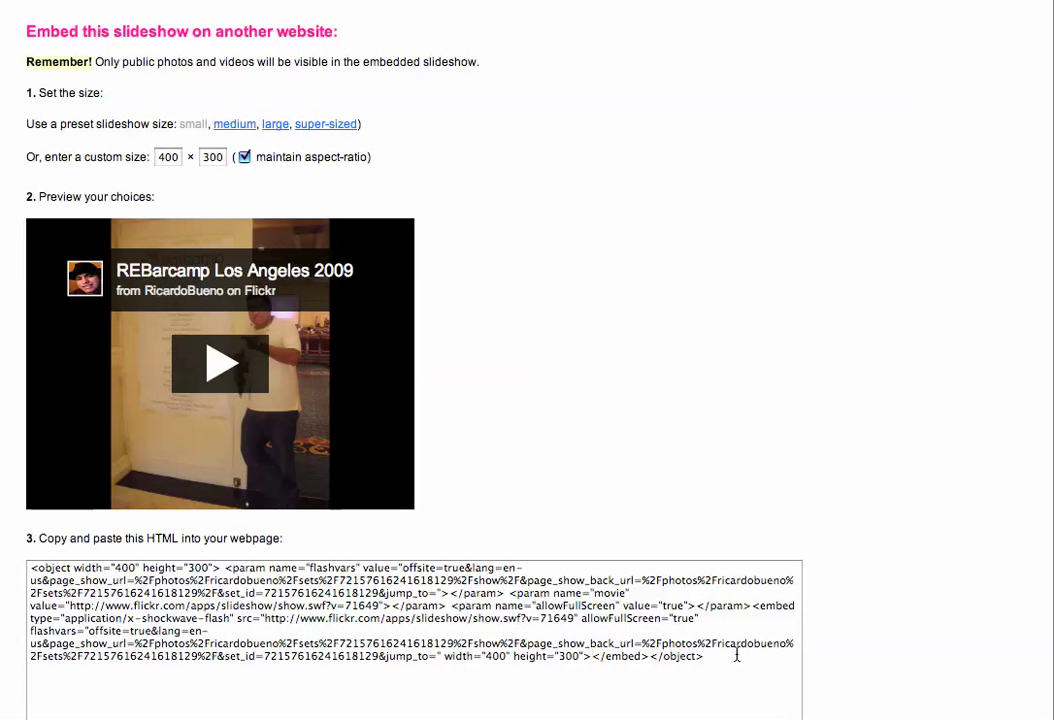
left_click_drag(732, 656, 30, 571)
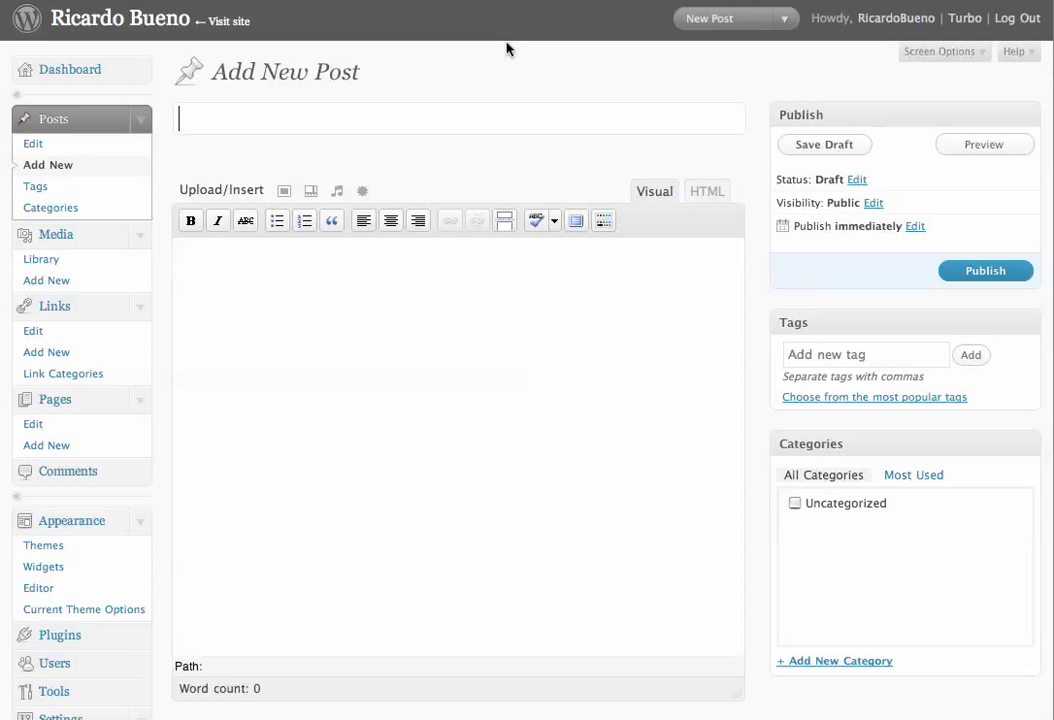
- Enter the title 'REBarcamp Los Angeles 2009 Event Recap' and the body line 'Insert body text here.'
type("REBar")
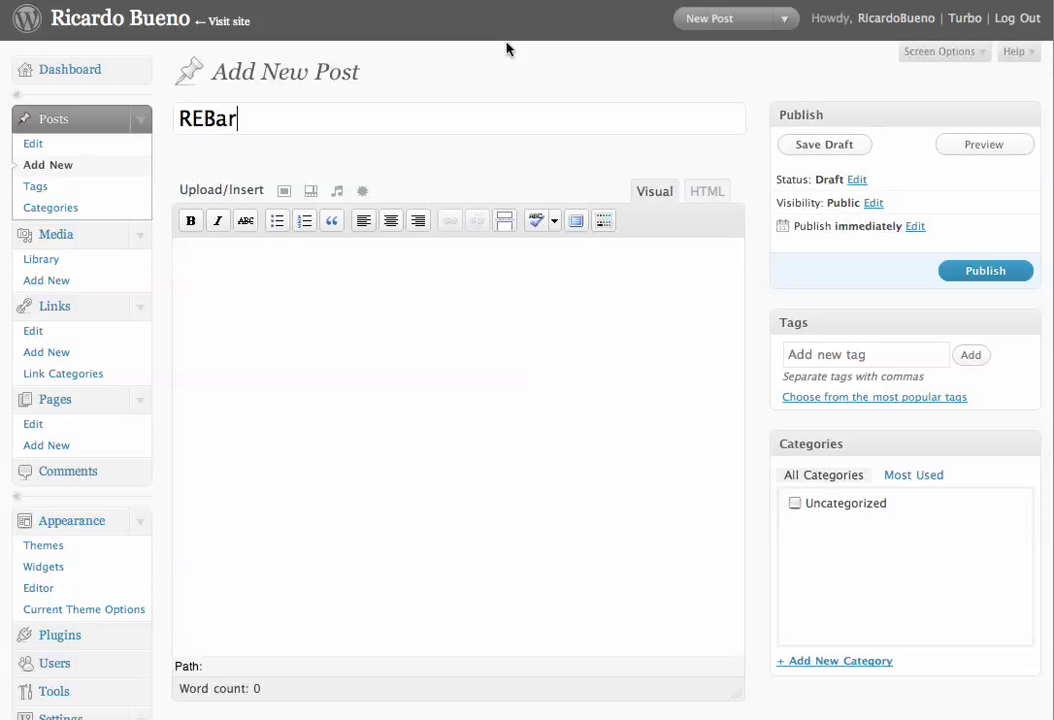
type("camp Los Angeles ")
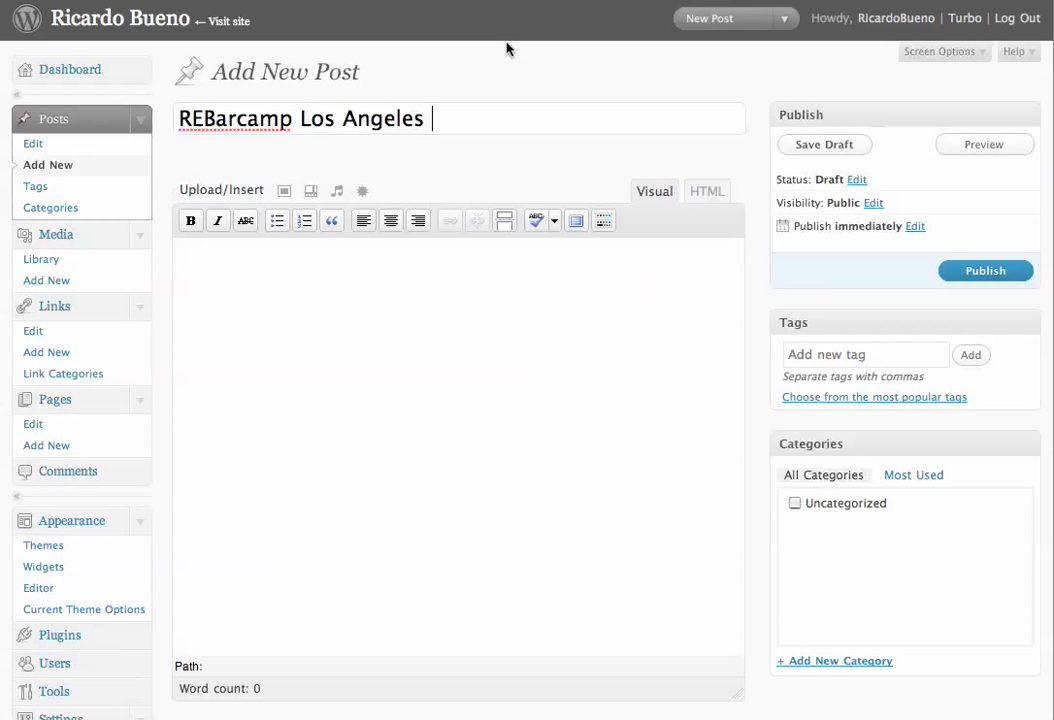
type("2009 Event ")
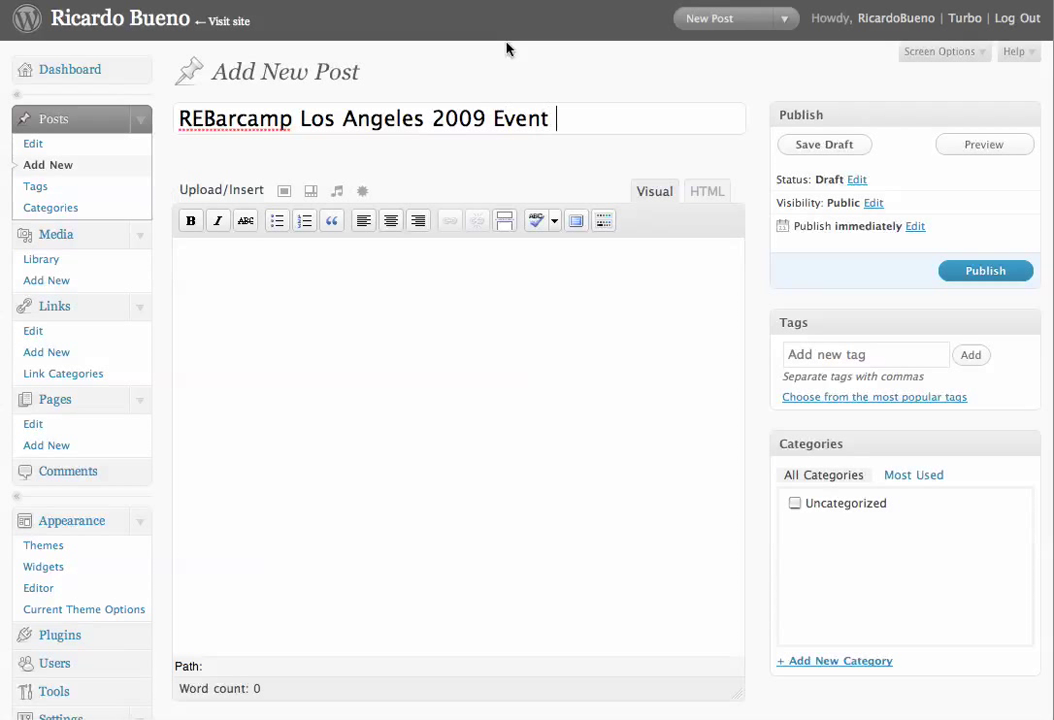
type("Recap")
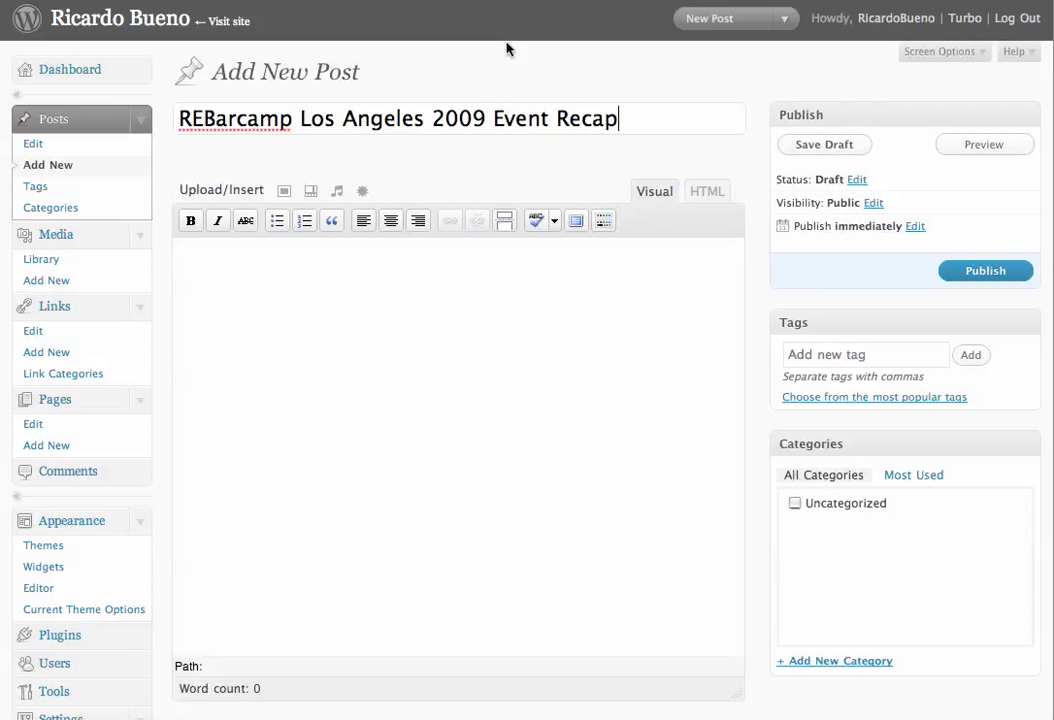
left_click(223, 305)
type("Insert body text here.")
key("Return")
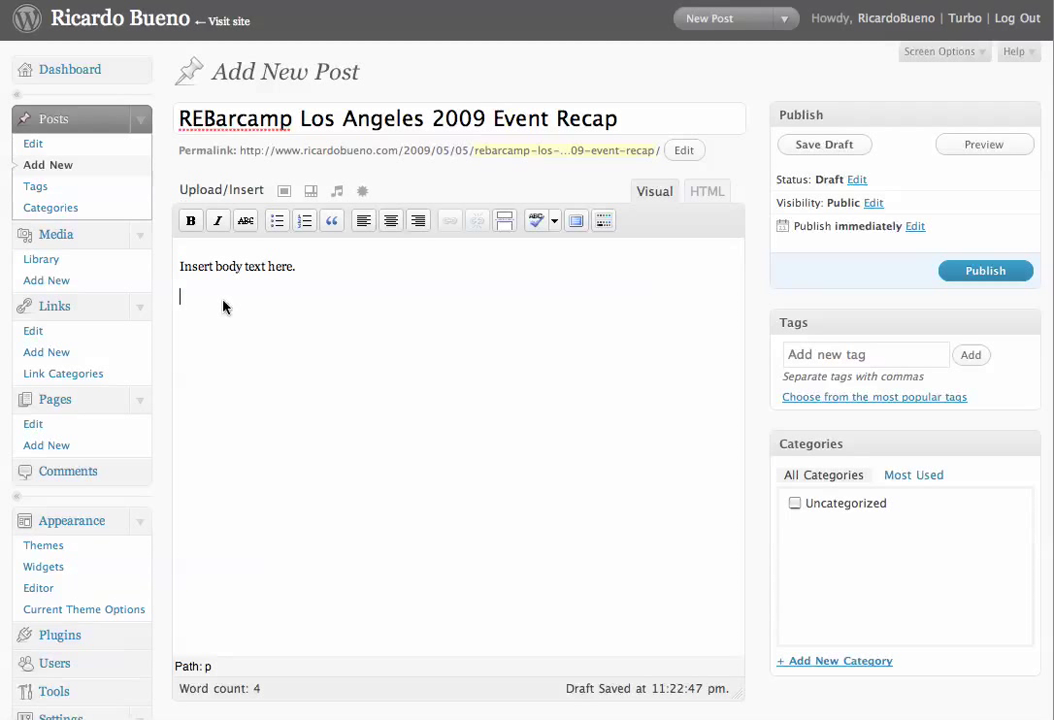
- Paste the Flickr slideshow embed code below the body text in HTML view, then add 'Insert text here.' beneath it
left_click(697, 194)
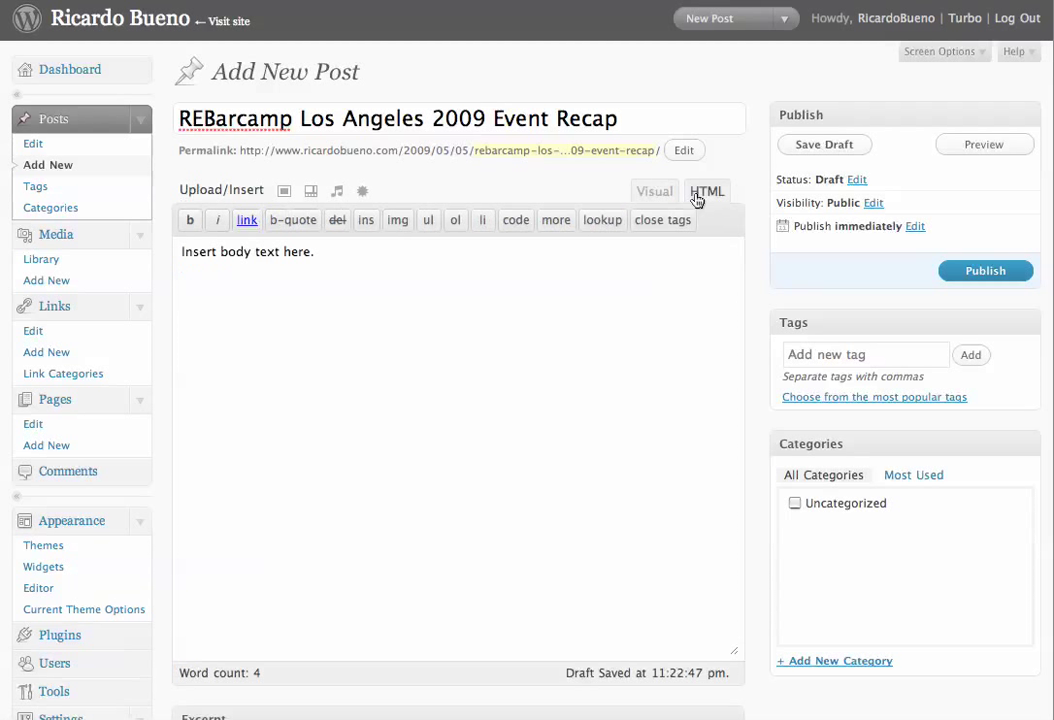
left_click(568, 283)
key("ctrl+v")
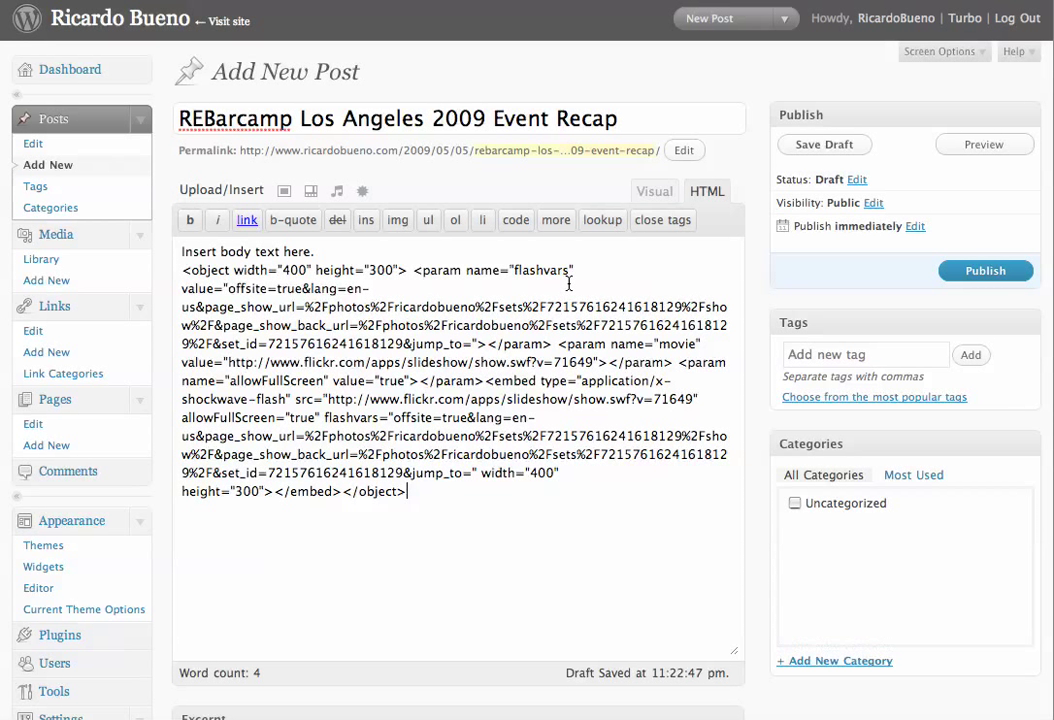
left_click(655, 192)
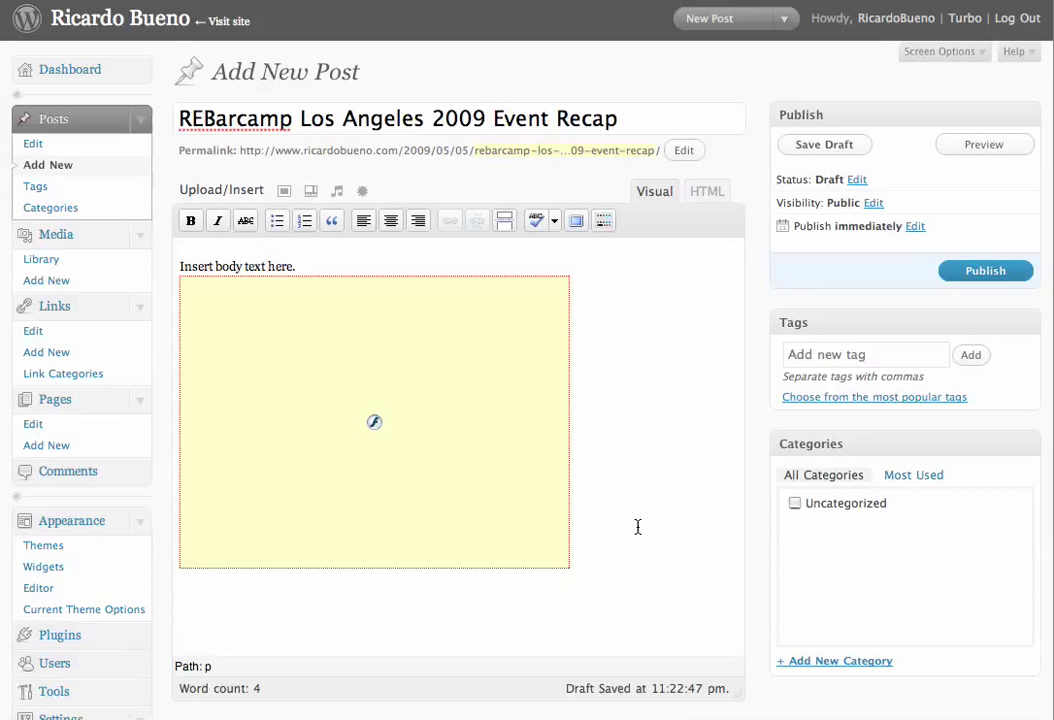
type("nsert text here.")
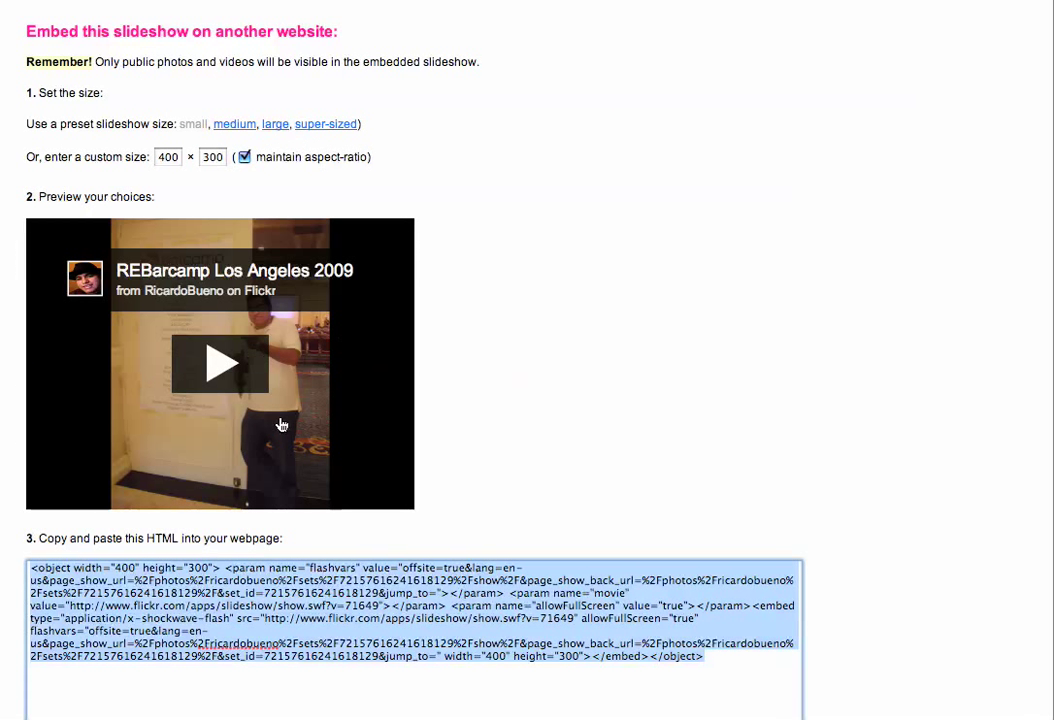
- Play the embed-page slideshow preview and advance it to the empty conference hall photo
left_click(222, 366)
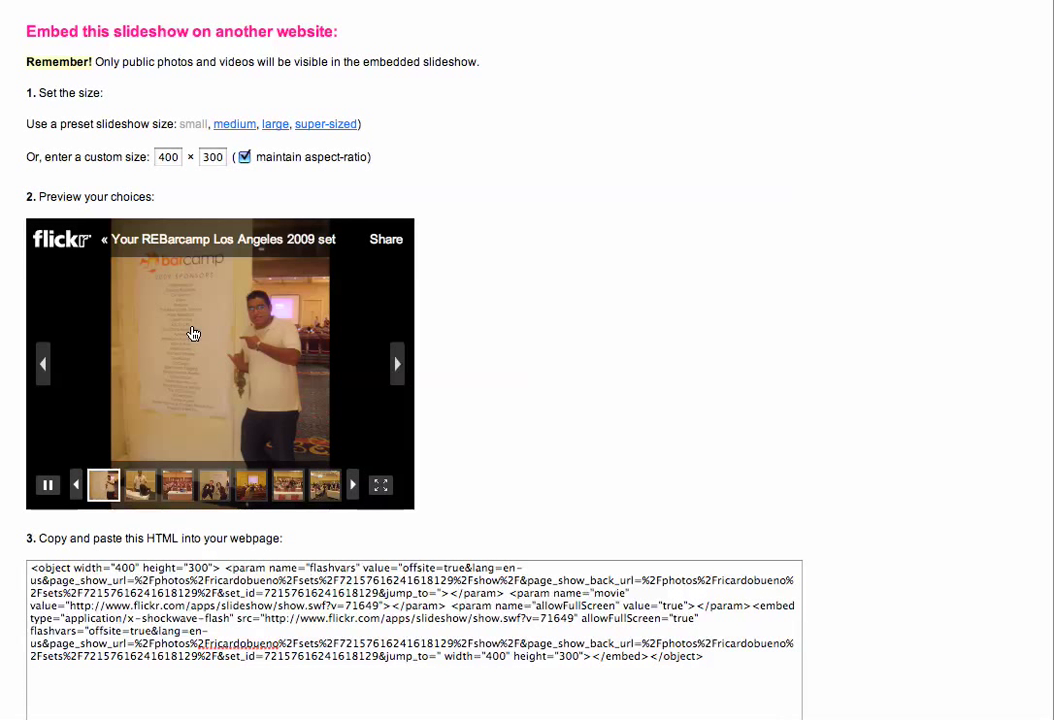
left_click(394, 372)
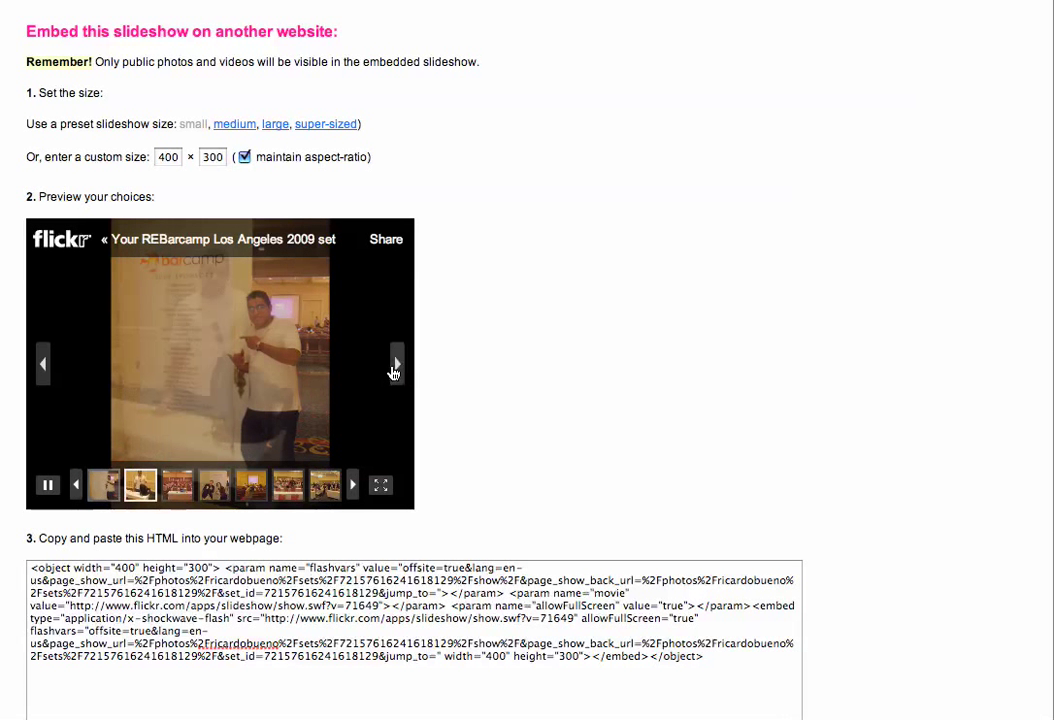
left_click(395, 365)
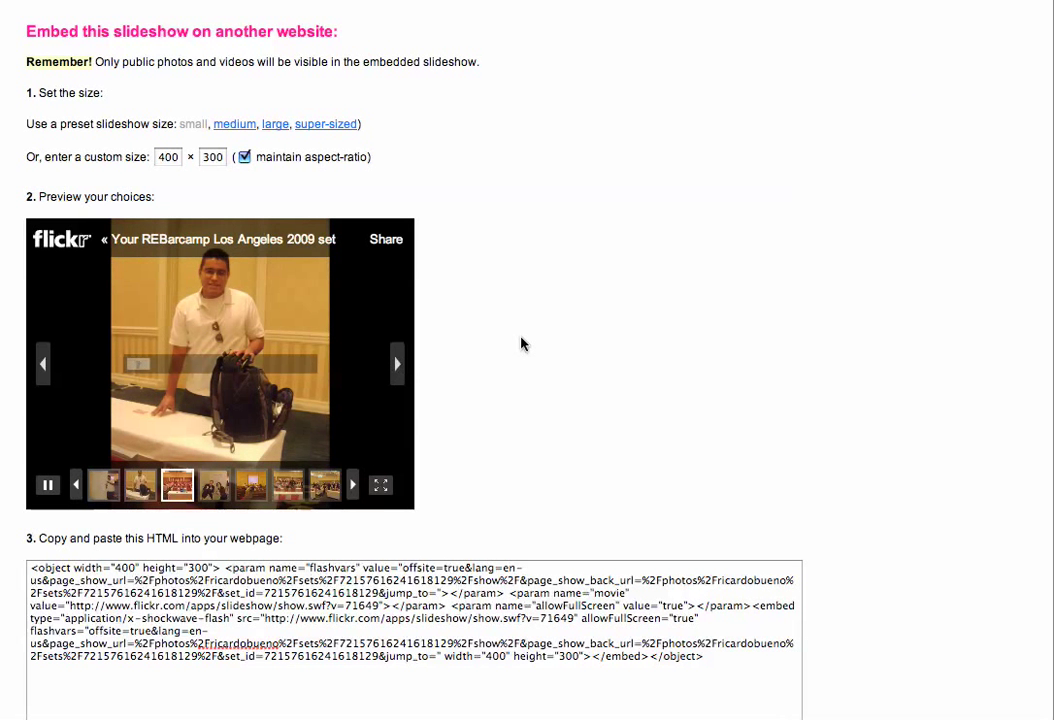
scroll(524, 344, "up", 1)
scroll(524, 344, "up", 2)
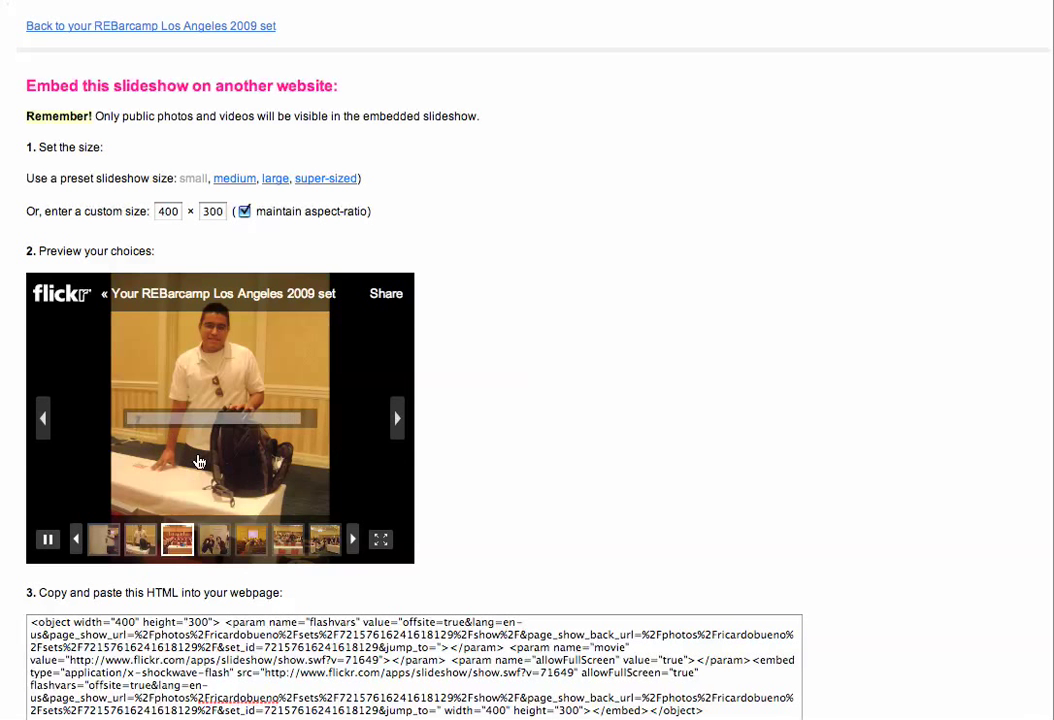
scroll(569, 348, "down", 1)
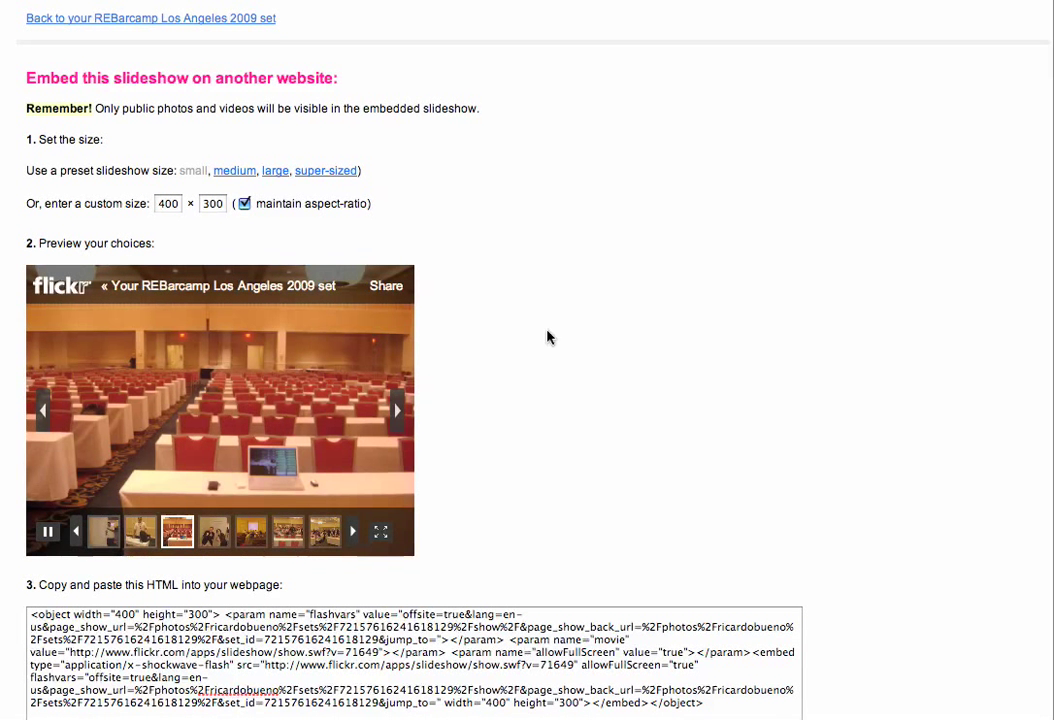
- Change the slideshow width from 400 to 200 (height 150) and select the updated embed HTML
left_click(169, 205)
double_click(169, 206)
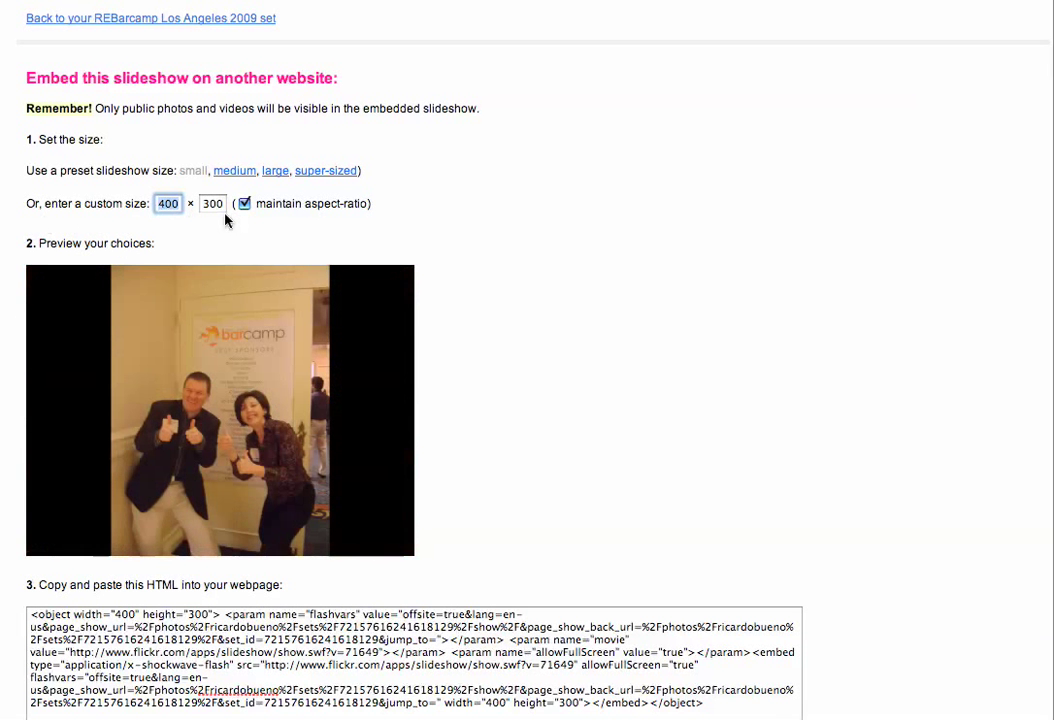
type("200")
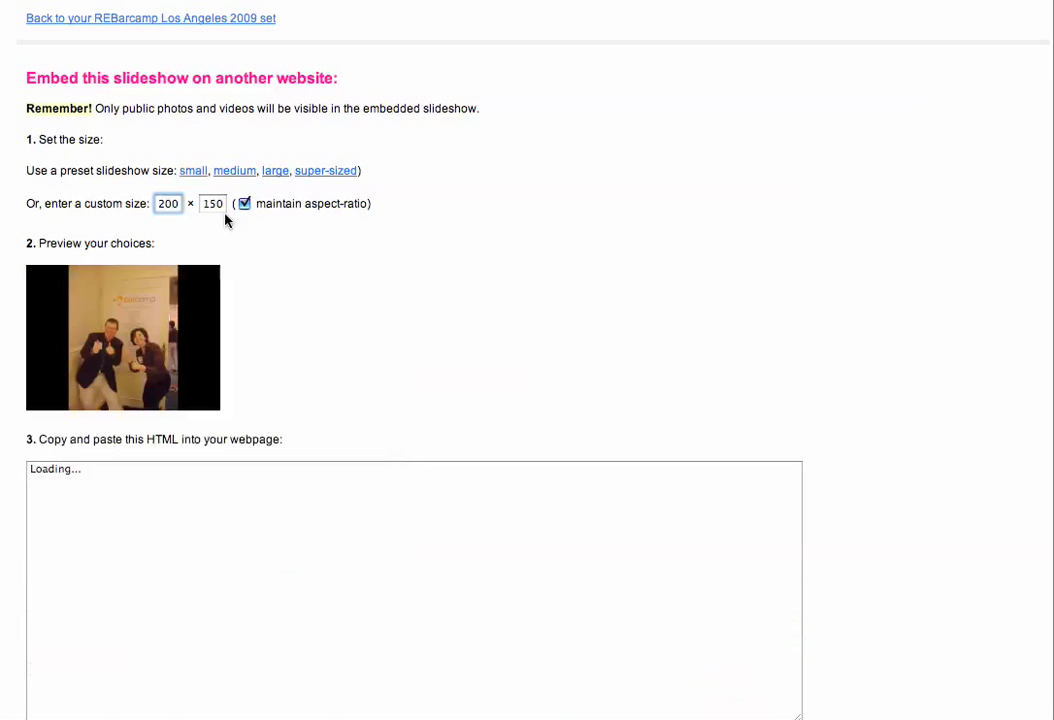
key("Tab")
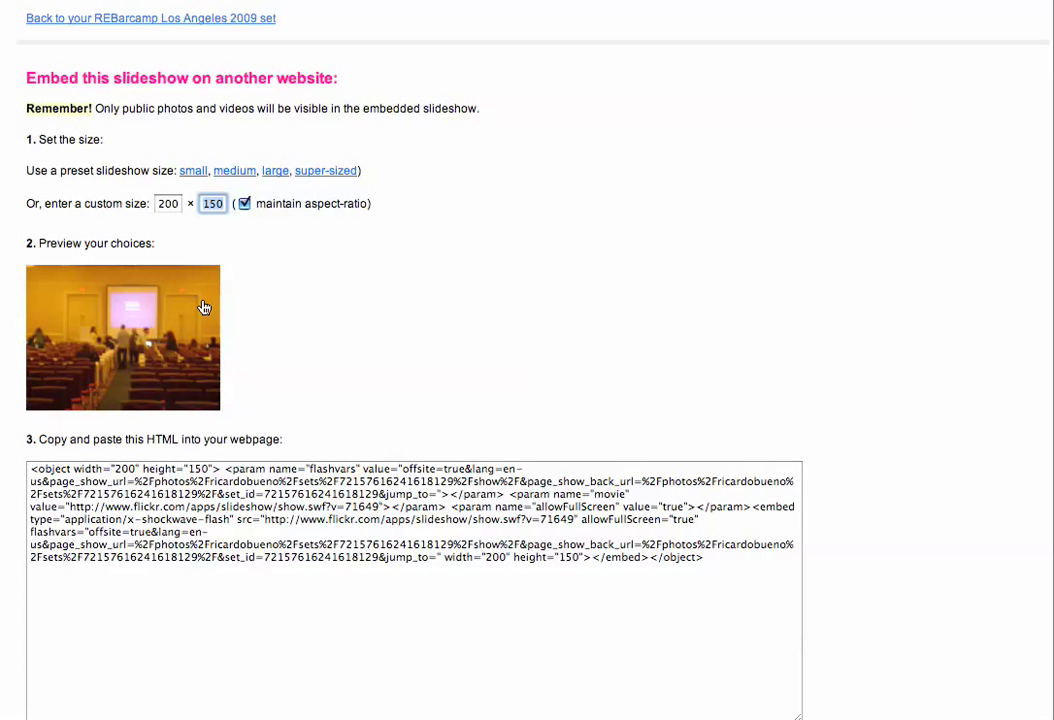
left_click_drag(720, 574, 15, 450)
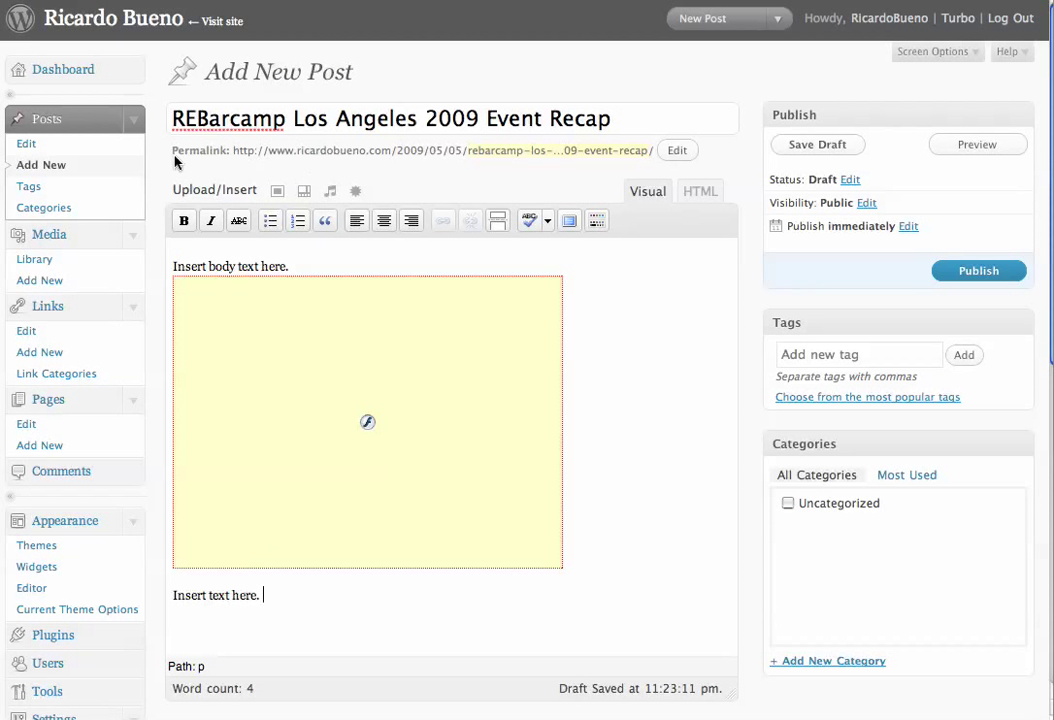
- Go to Appearance > Widgets, confirming the prompt to leave the unsaved post
scroll(175, 162, "down", 3)
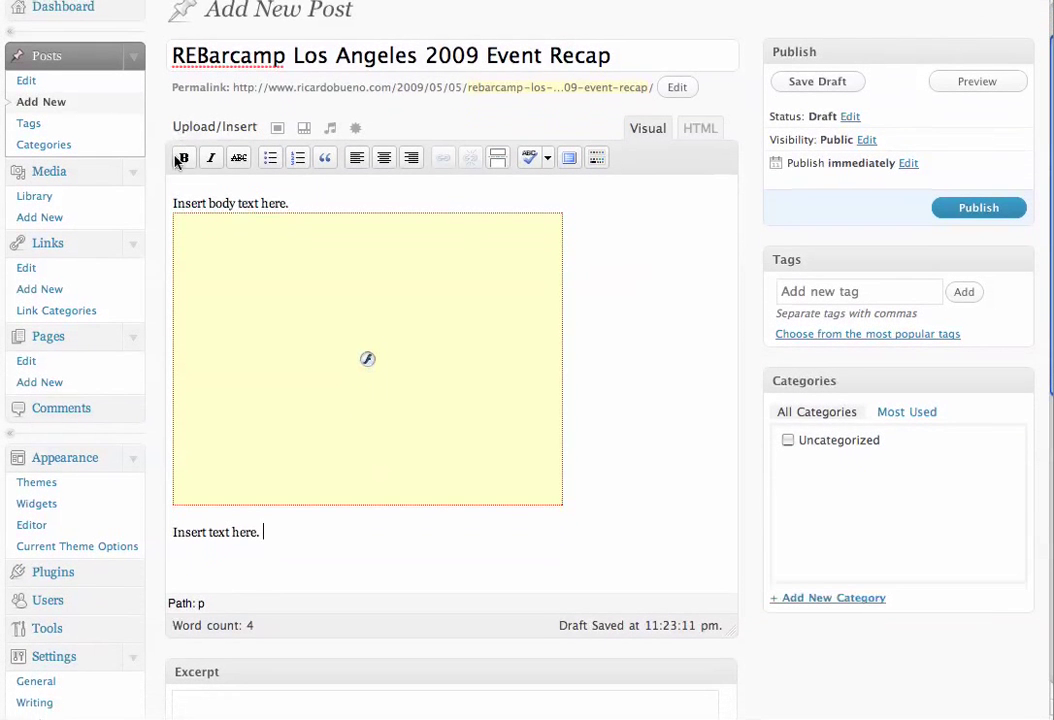
left_click(47, 488)
key("Return")
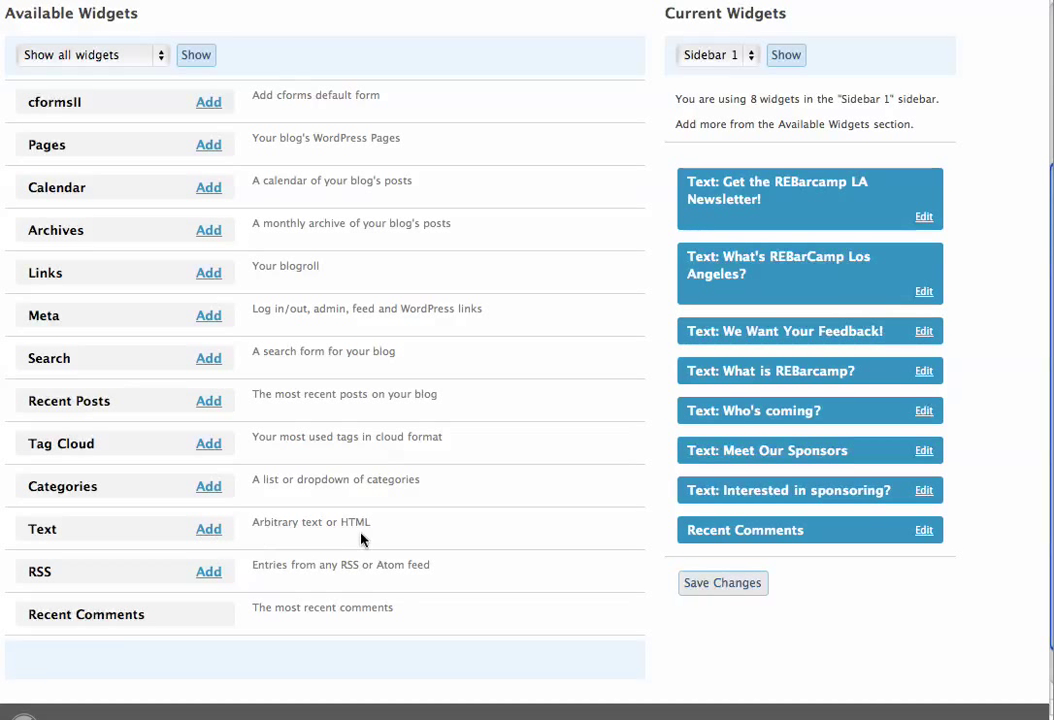
- Add a Text widget to Sidebar 1 titled 'REBarcamp Los Angeles Slideshow'
left_click(209, 531)
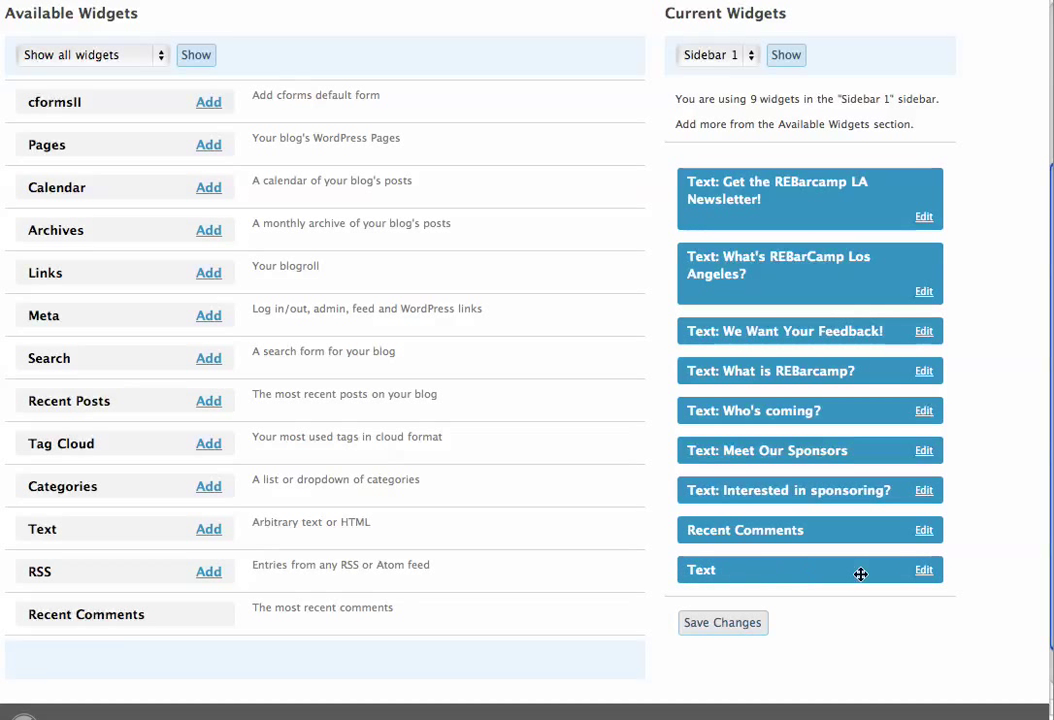
left_click(923, 571)
scroll(953, 522, "down", 5)
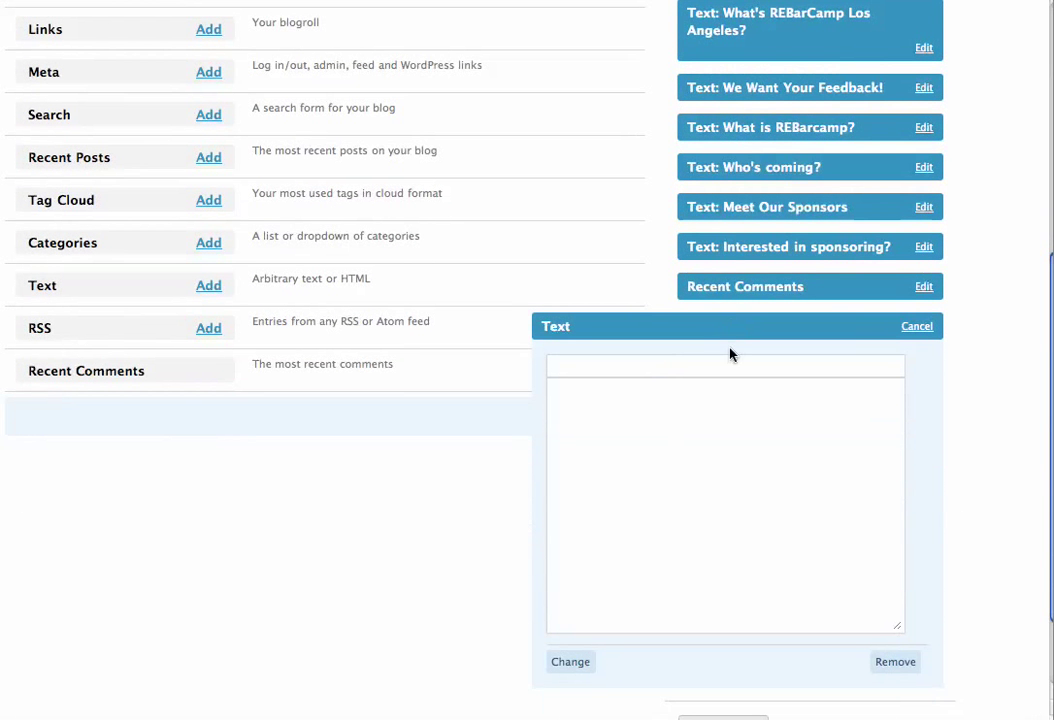
left_click(730, 364)
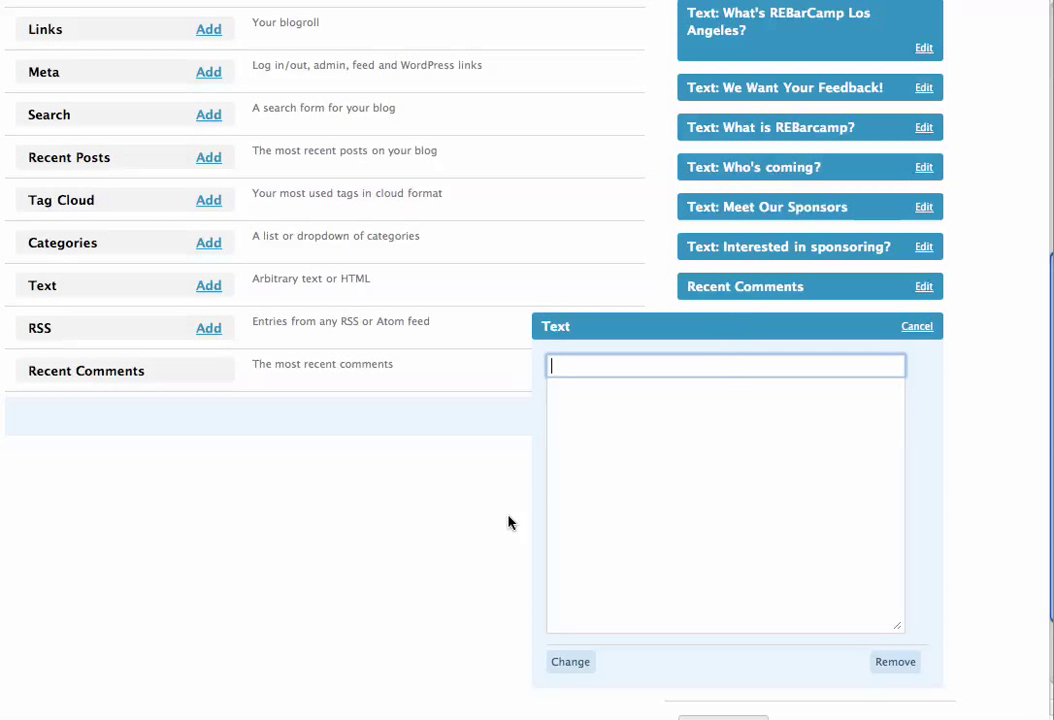
type("REBarcamp ")
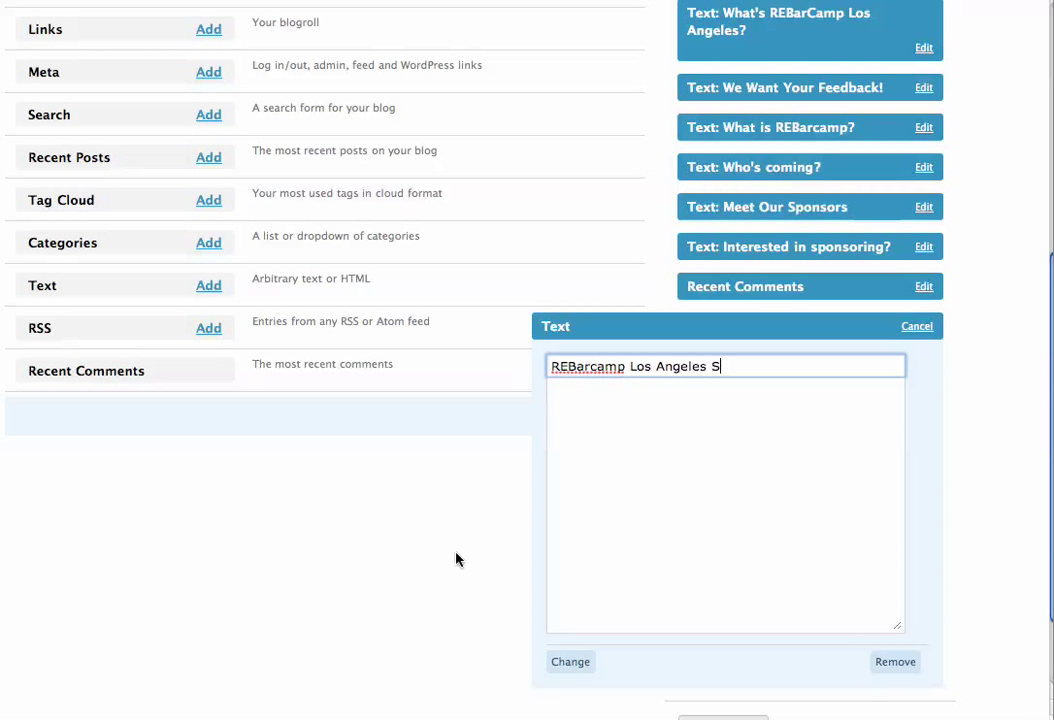
type("Los Angeles Slideshow")
key("Tab")
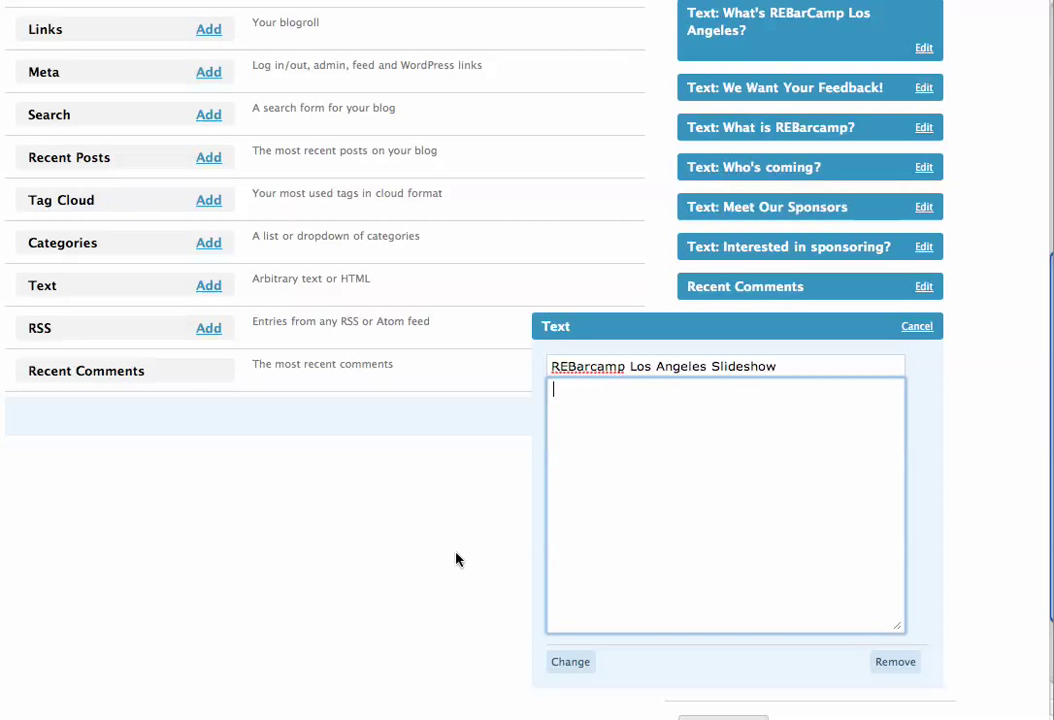
- Paste the Flickr embed code into the widget, save it below the newsletter widget, and view the live site
key("ctrl+v")
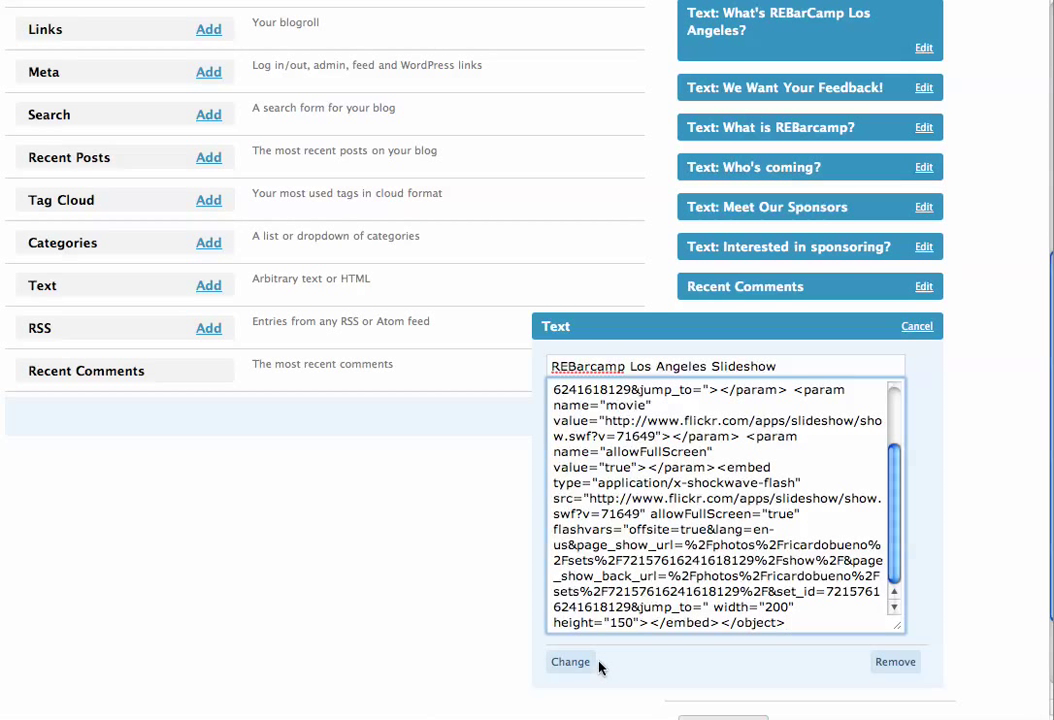
left_click(571, 662)
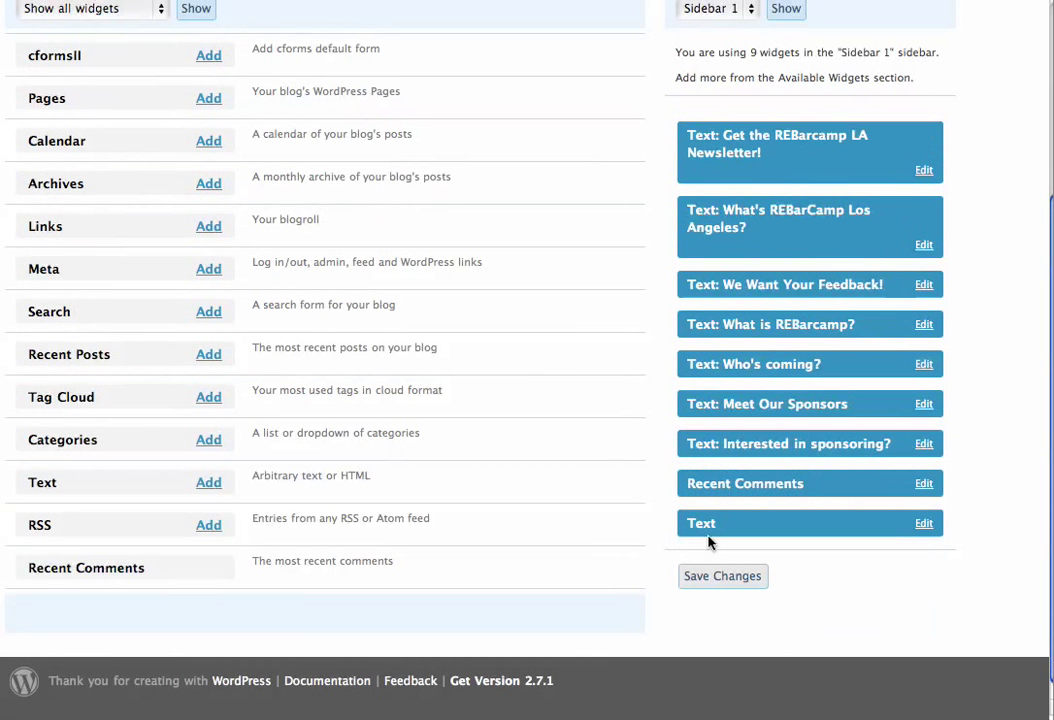
left_click_drag(733, 526, 742, 220)
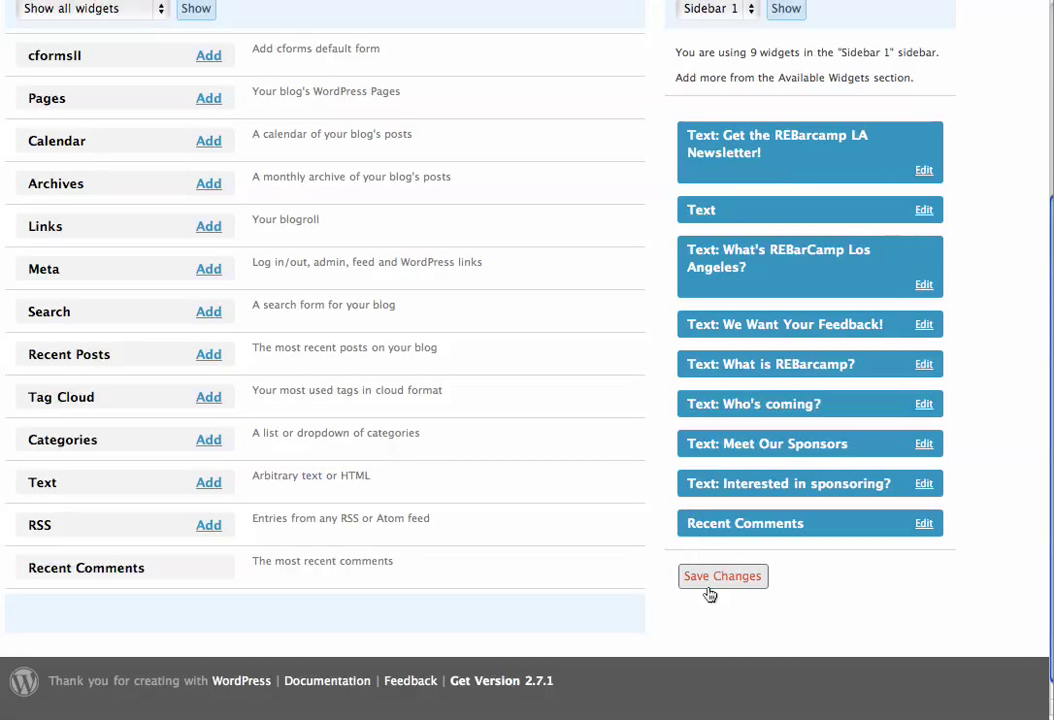
left_click(631, 7)
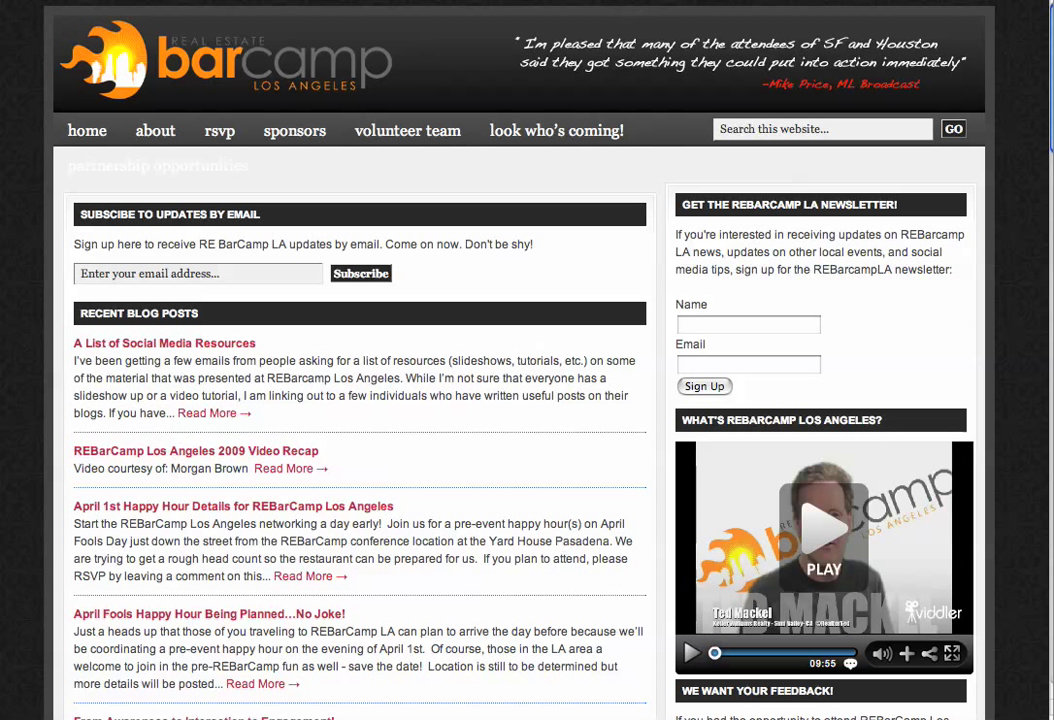